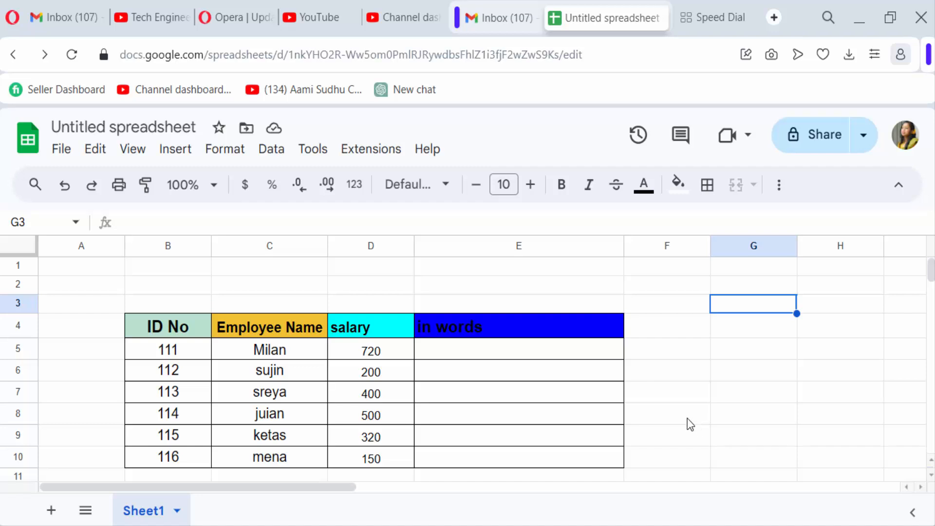
# Look up the Numbertext add-on in the Extensions marketplace and close the marketplace.
pyautogui.click(289, 273)
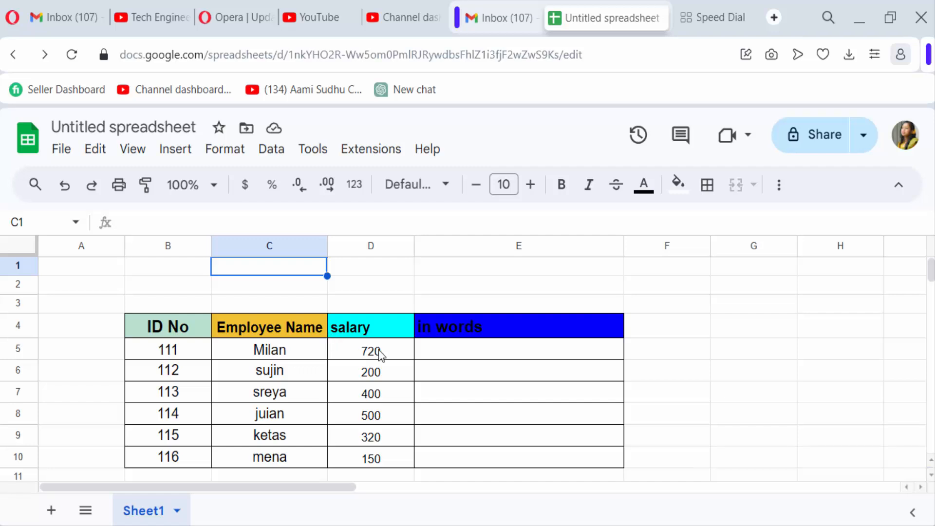
pyautogui.click(460, 357)
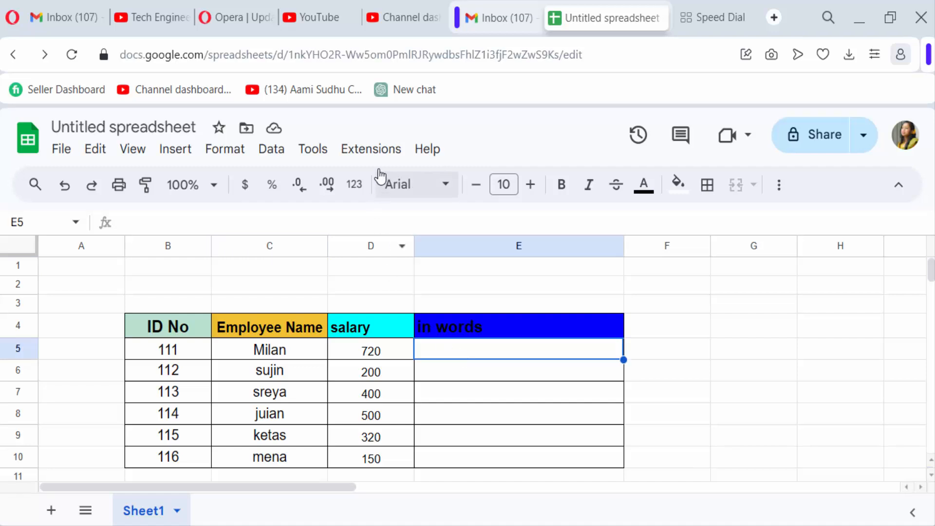
pyautogui.click(374, 154)
pyautogui.moveTo(390, 180)
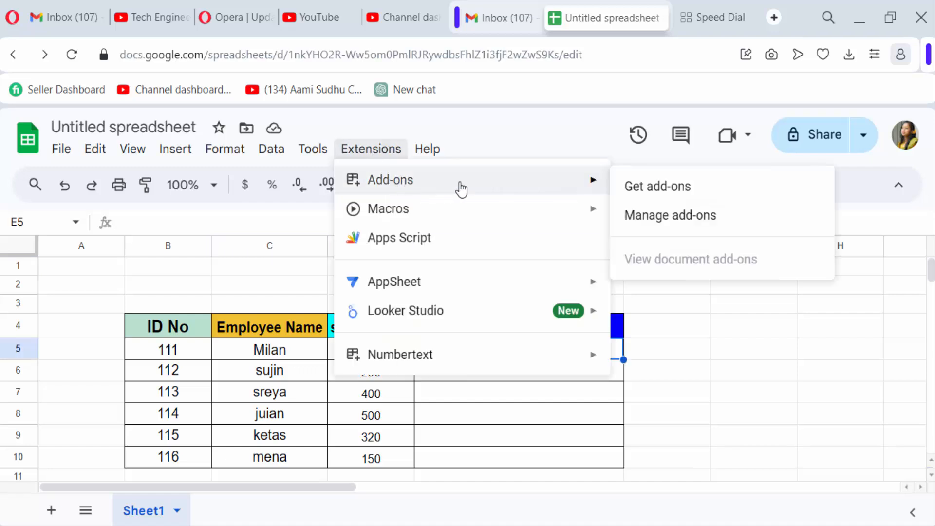
pyautogui.click(639, 193)
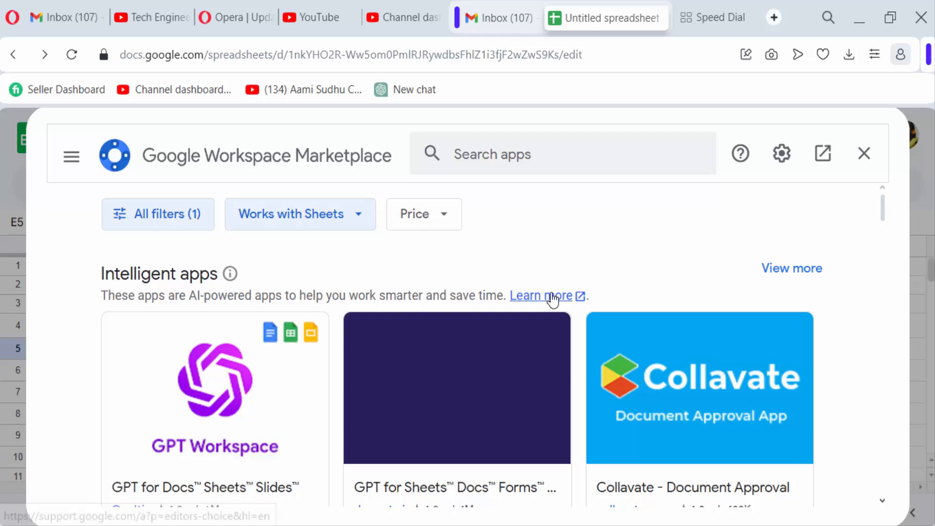
pyautogui.click(537, 160)
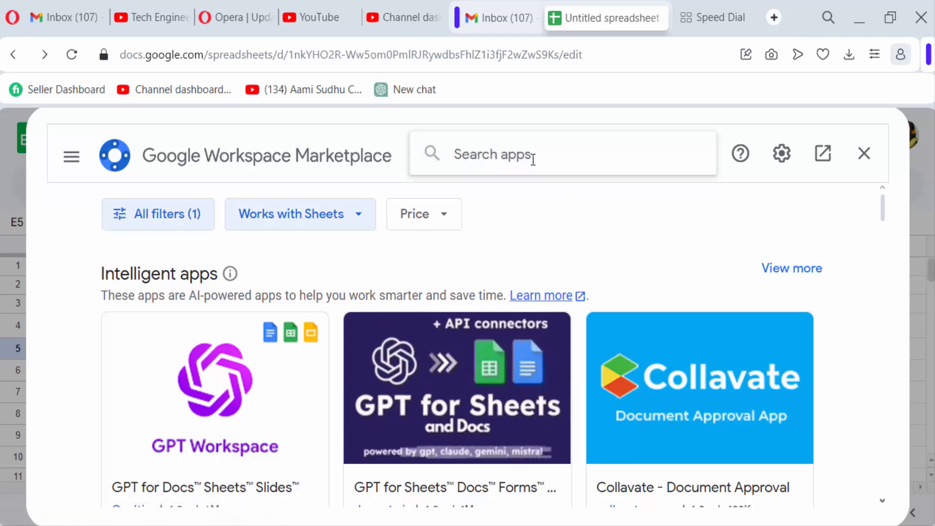
pyautogui.write('nu')
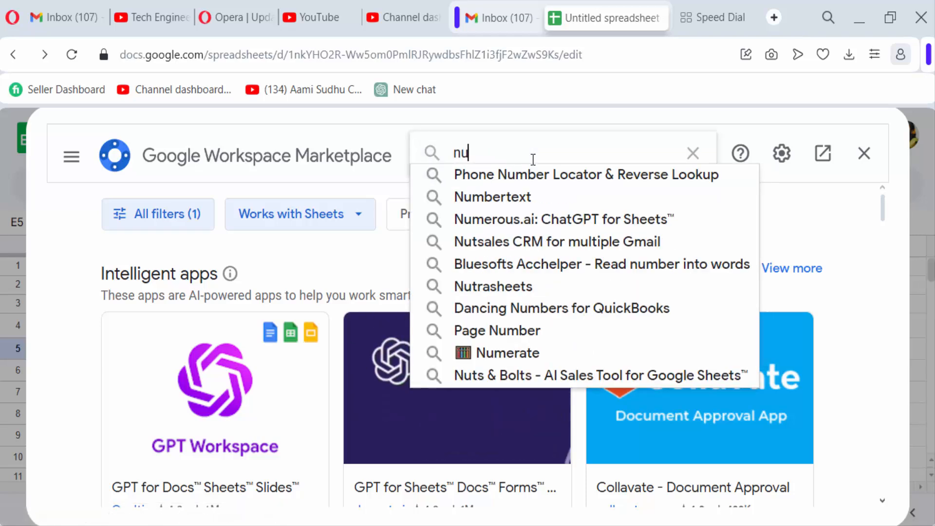
pyautogui.click(509, 193)
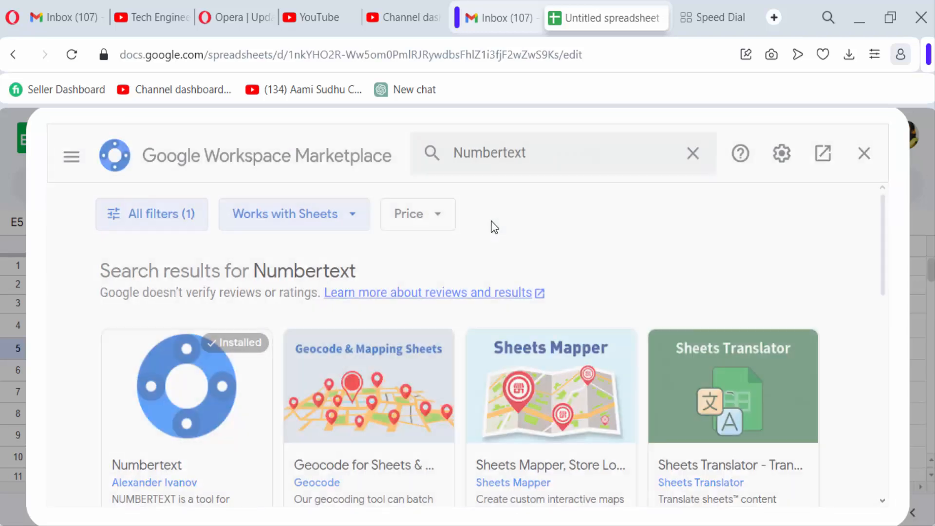
pyautogui.click(220, 380)
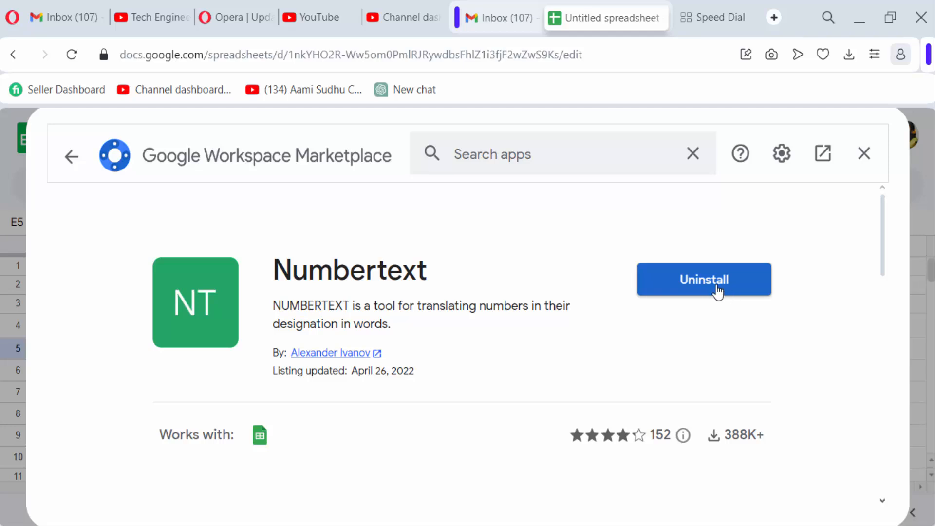
pyautogui.click(864, 155)
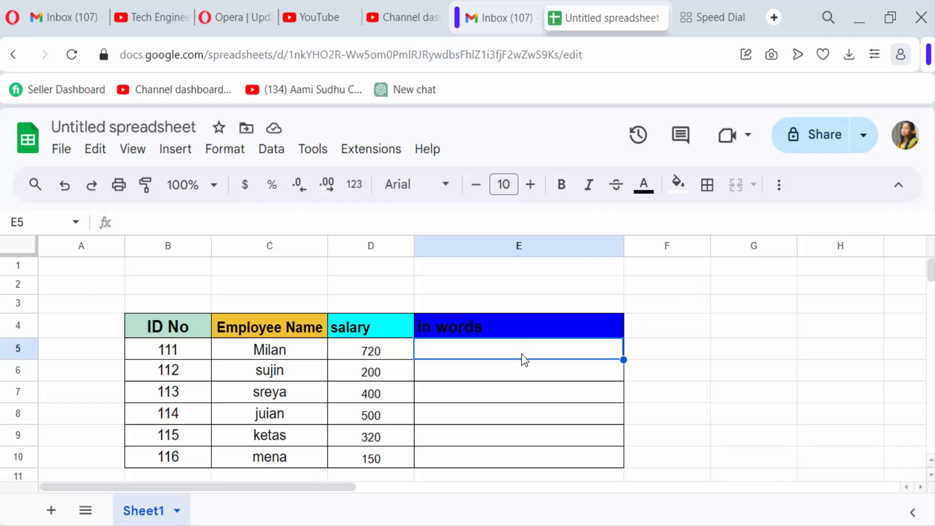
# Enter =NUMBERTEXT(D5) in E5 so the 720 salary reads 'seven hundred twenty'.
pyautogui.click(190, 221)
pyautogui.write('=')
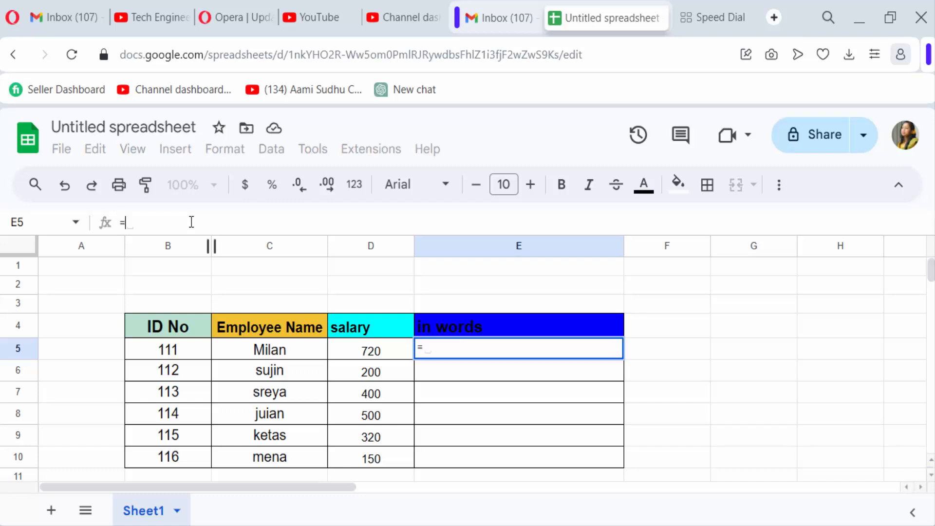
pyautogui.write('nu')
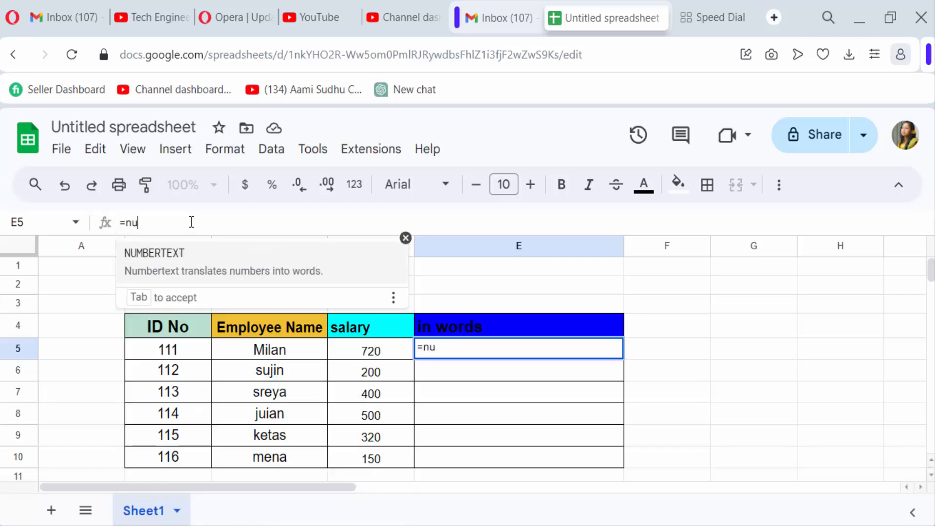
pyautogui.click(147, 270)
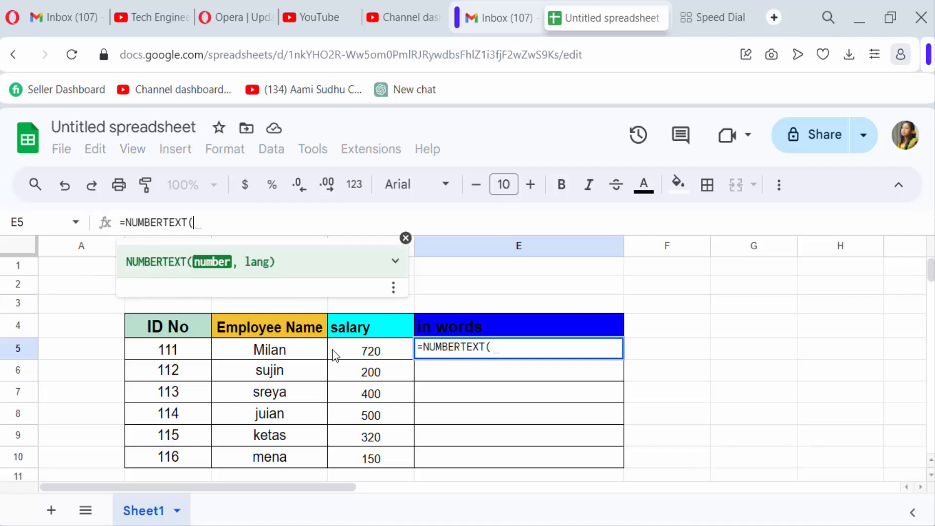
pyautogui.click(370, 353)
pyautogui.press('Return')
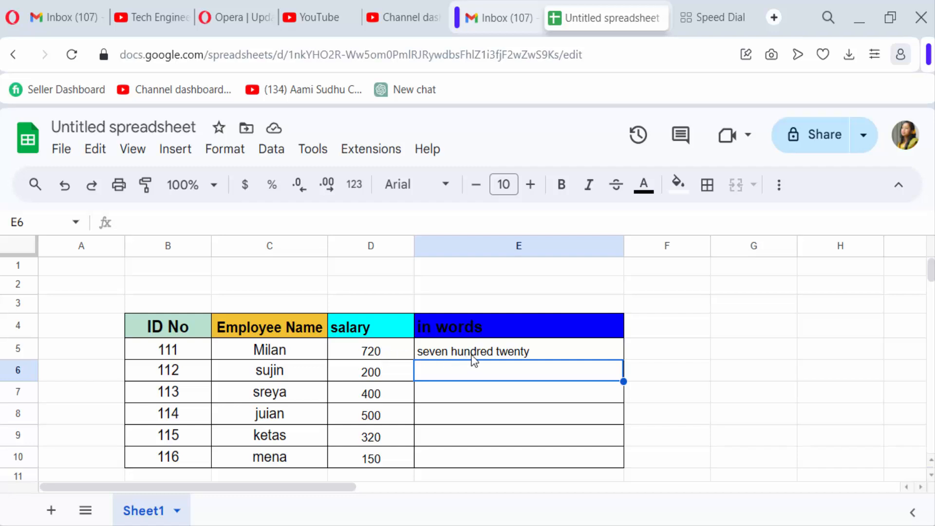
pyautogui.click(578, 356)
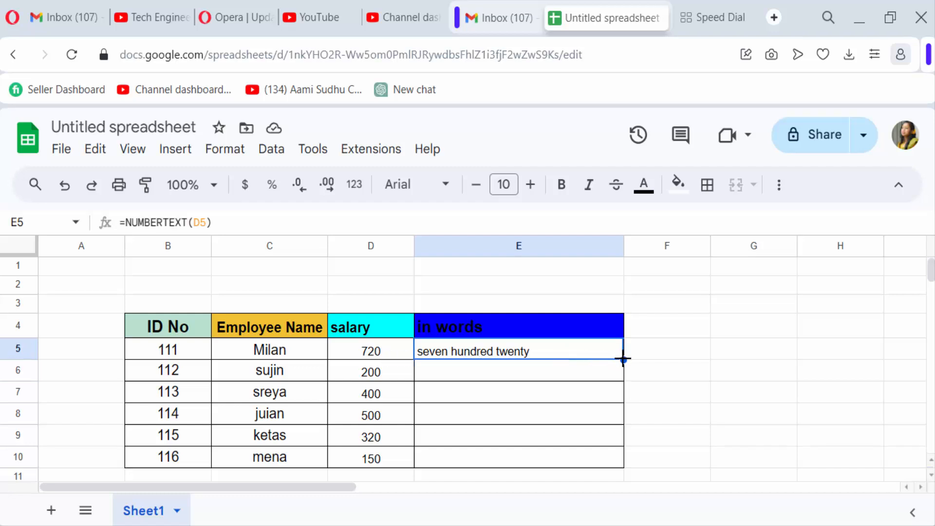
# Fill the NUMBERTEXT formula from E5 down to E10 and select E5:E10.
pyautogui.moveTo(623, 360); pyautogui.dragTo(621, 475)
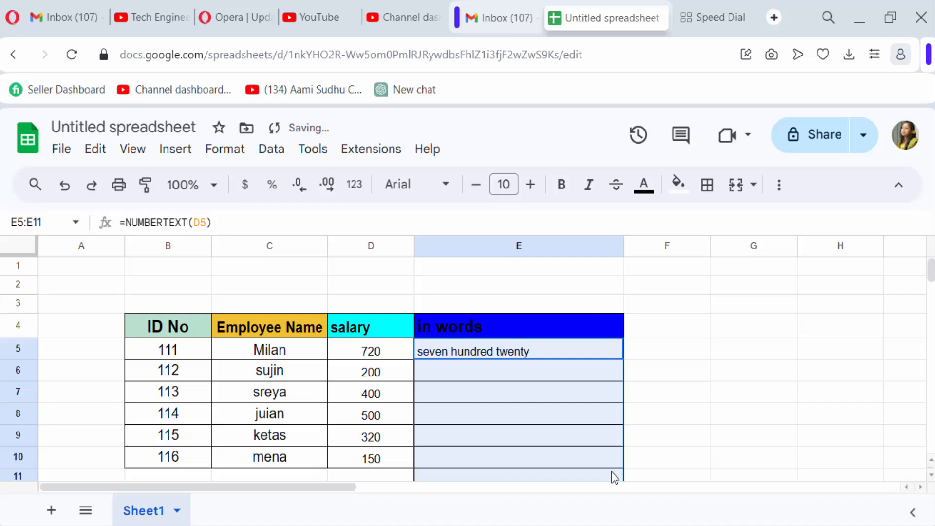
pyautogui.click(630, 393)
pyautogui.scroll(-2, 541, 413)
pyautogui.scroll(2, 518, 395)
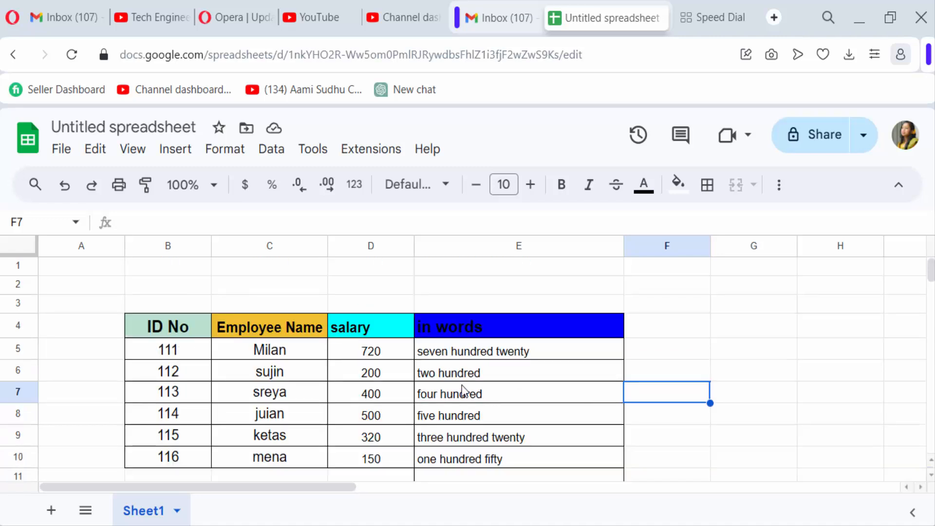
pyautogui.moveTo(431, 358); pyautogui.dragTo(503, 458)
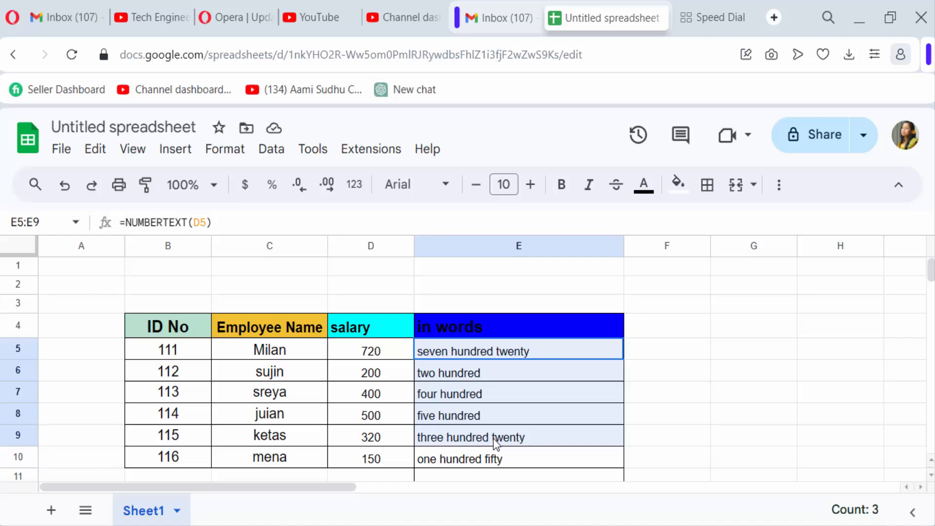
# Copy E5:E10 and paste it back as values only, replacing the formulas with text.
pyautogui.rightClick(477, 417)
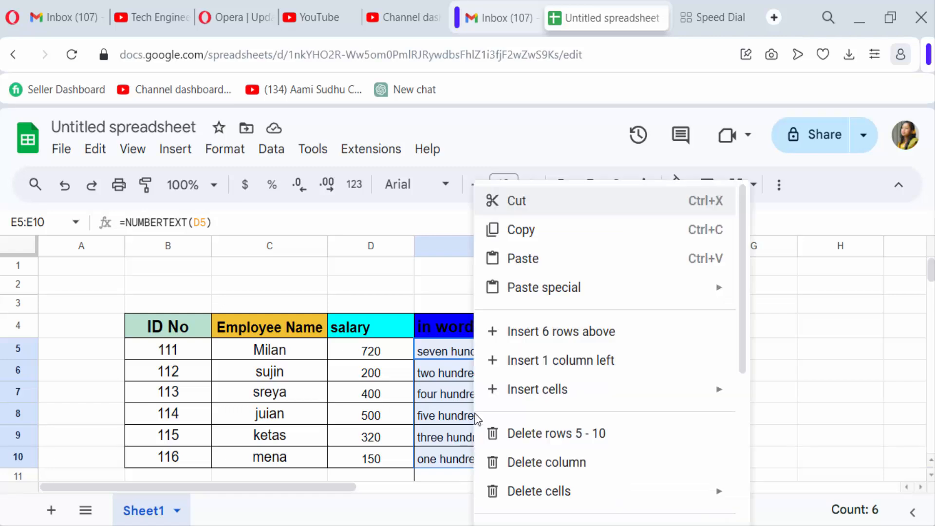
pyautogui.click(505, 233)
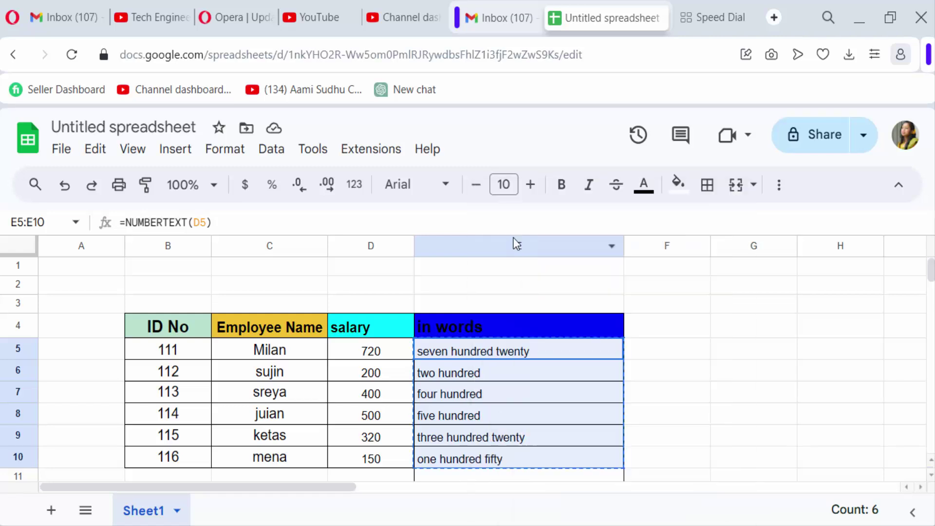
pyautogui.rightClick(503, 394)
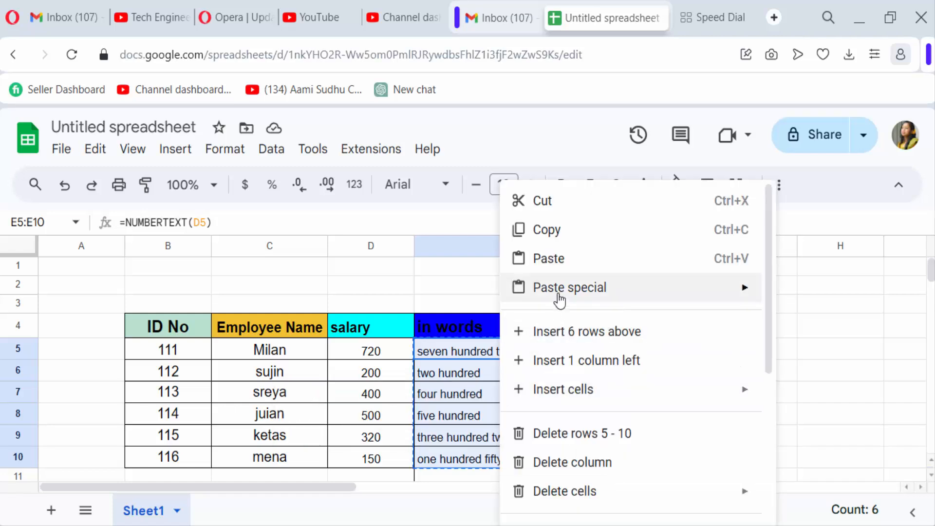
pyautogui.moveTo(570, 288)
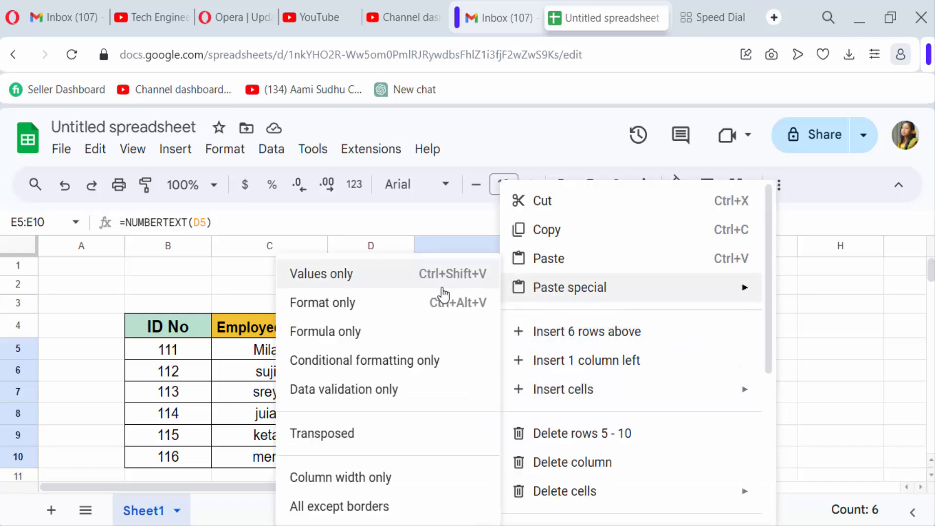
pyautogui.click(367, 285)
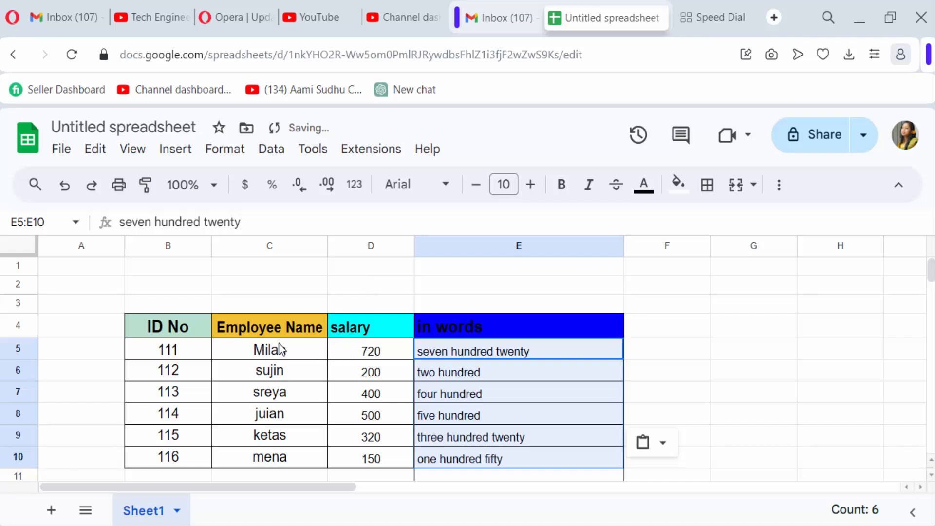
# Download the sheet as Microsoft Excel (.xlsx) and launch the downloaded workbook.
pyautogui.click(54, 154)
pyautogui.moveTo(106, 369)
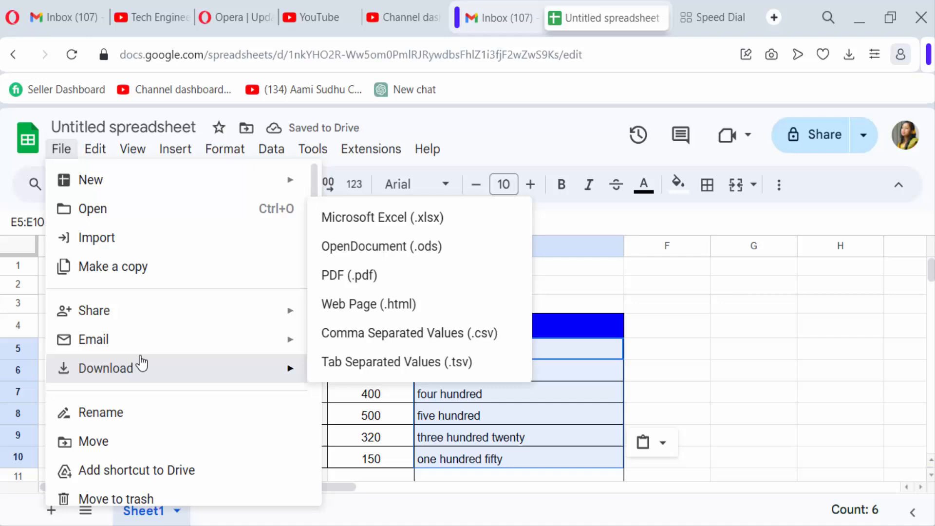
pyautogui.click(353, 230)
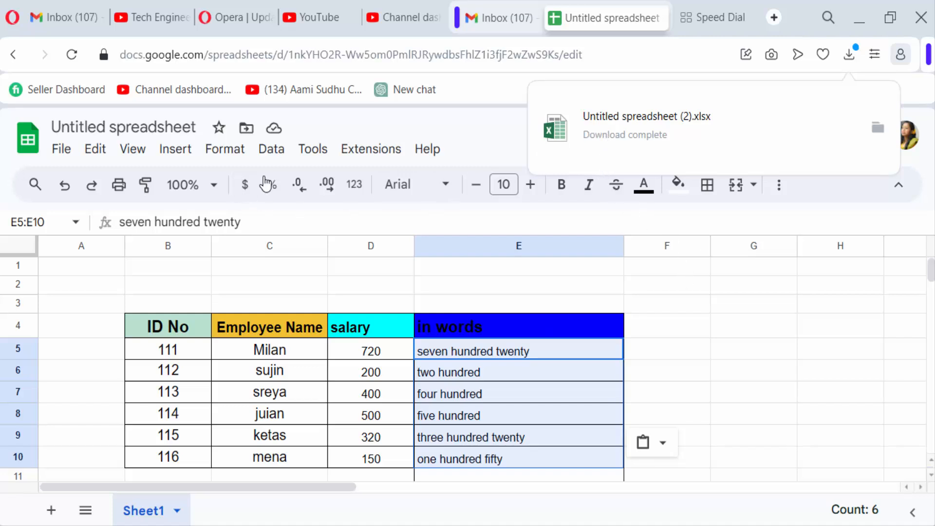
pyautogui.click(600, 134)
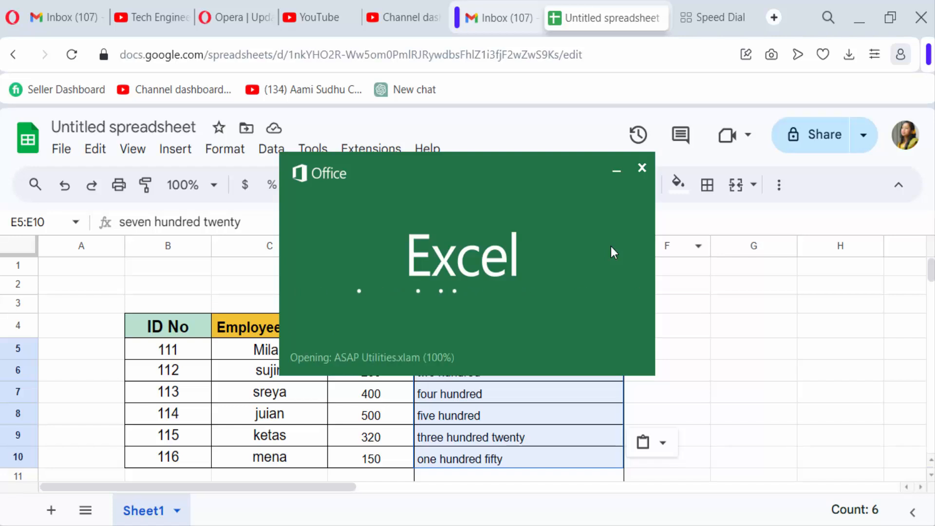
# Select the salary figures in D5:D10 and the in-words text in column E to inspect them.
pyautogui.moveTo(323, 261); pyautogui.dragTo(327, 357)
pyautogui.moveTo(386, 267); pyautogui.dragTo(394, 338)
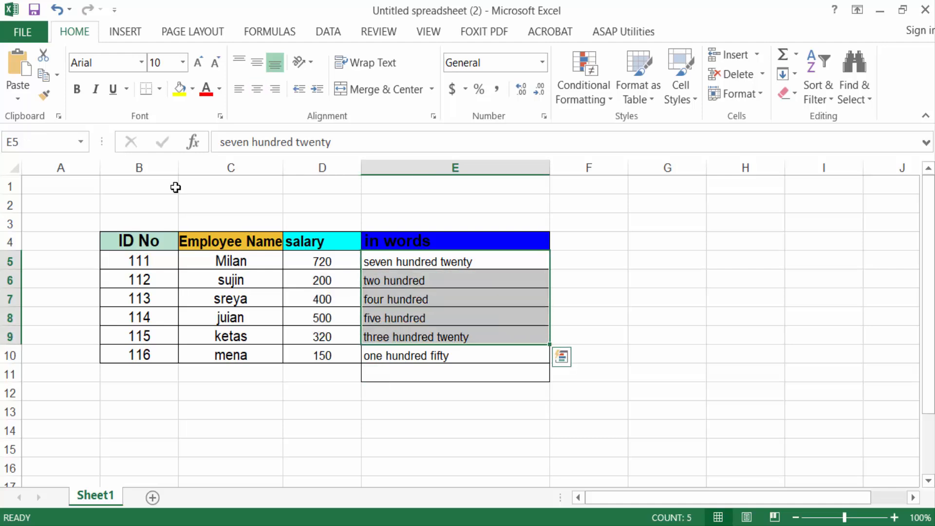